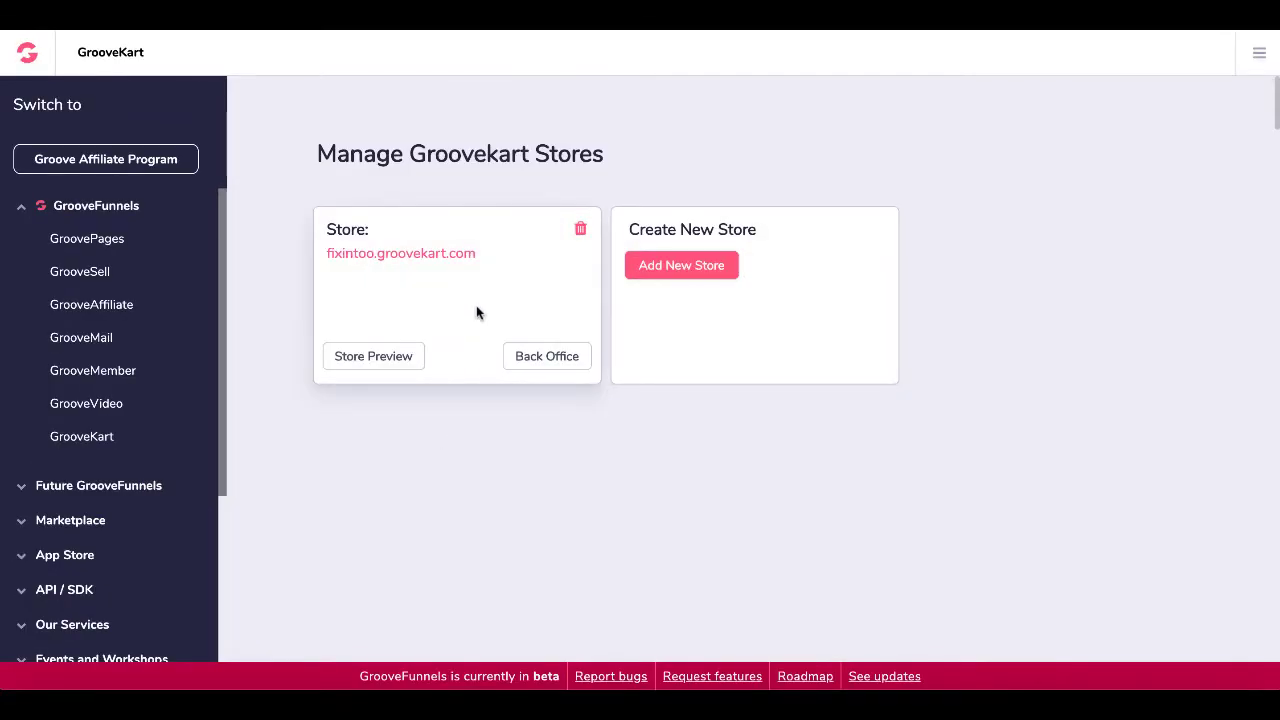
- Start a new GrooveKart store from the Add New Store option on the Create New Store card
{"action": "left_click", "coordinate": [676, 277]}
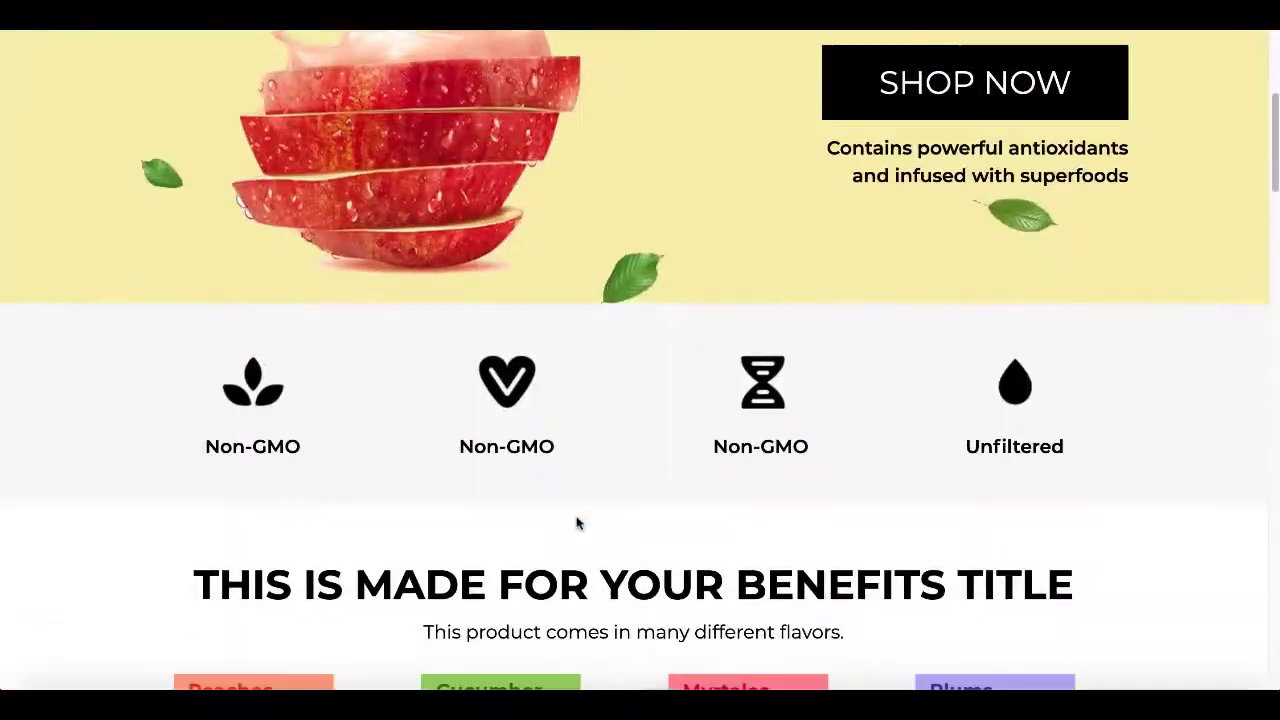
{"action": "scroll", "coordinate": [577, 523], "scroll_direction": "down", "scroll_amount": 4}
{"action": "scroll", "coordinate": [577, 523], "scroll_direction": "down", "scroll_amount": 5}
{"action": "scroll", "coordinate": [577, 523], "scroll_direction": "down", "scroll_amount": 5}
{"action": "scroll", "coordinate": [577, 523], "scroll_direction": "down", "scroll_amount": 4}
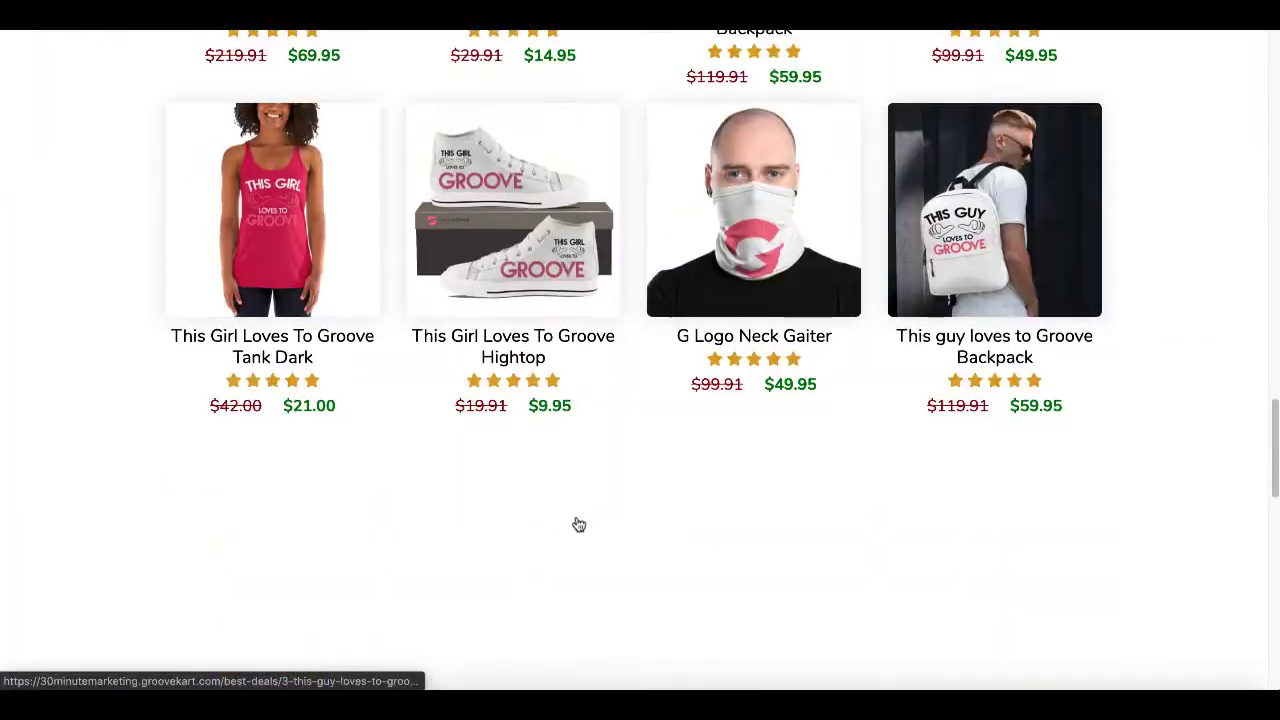
{"action": "scroll", "coordinate": [577, 523], "scroll_direction": "down", "scroll_amount": 1}
{"action": "scroll", "coordinate": [577, 523], "scroll_direction": "down", "scroll_amount": 5}
{"action": "scroll", "coordinate": [577, 523], "scroll_direction": "down", "scroll_amount": 5}
{"action": "scroll", "coordinate": [577, 523], "scroll_direction": "down", "scroll_amount": 1}
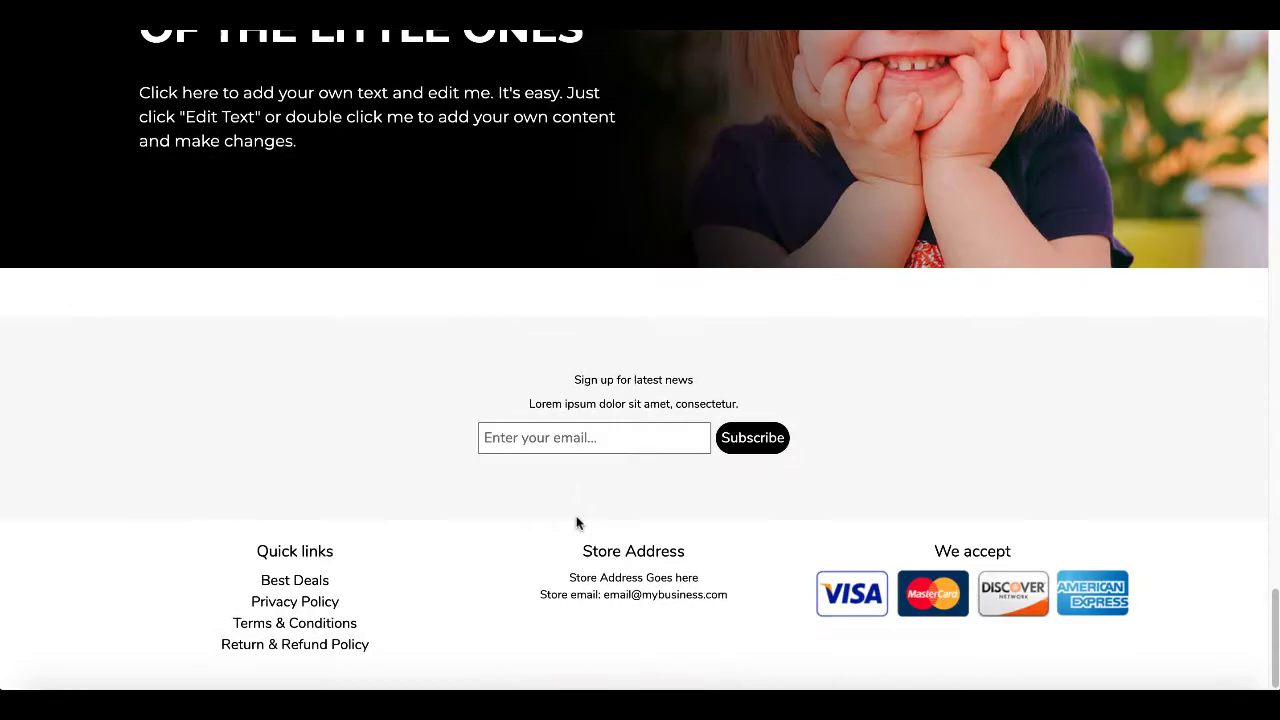
{"action": "scroll", "coordinate": [577, 523], "scroll_direction": "up", "scroll_amount": 4}
{"action": "scroll", "coordinate": [577, 523], "scroll_direction": "up", "scroll_amount": 6}
{"action": "scroll", "coordinate": [577, 523], "scroll_direction": "up", "scroll_amount": 4}
{"action": "scroll", "coordinate": [577, 523], "scroll_direction": "up", "scroll_amount": 3}
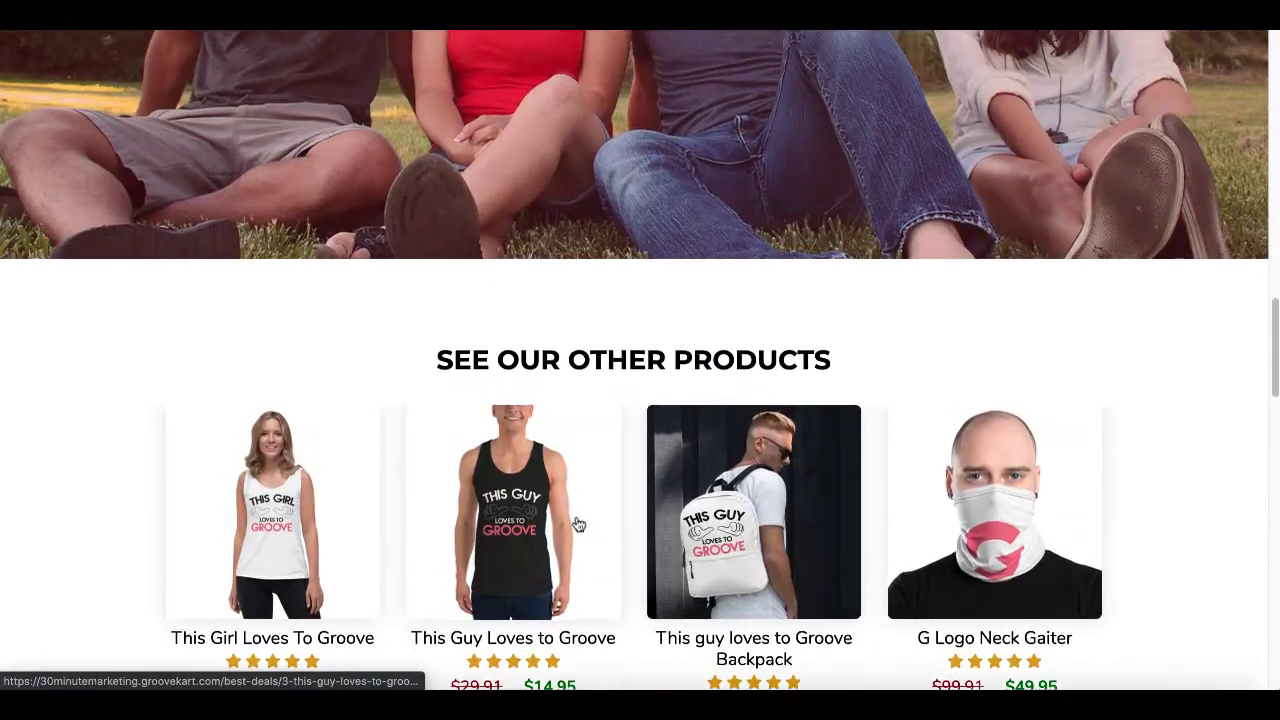
{"action": "scroll", "coordinate": [577, 523], "scroll_direction": "up", "scroll_amount": 1}
{"action": "scroll", "coordinate": [577, 523], "scroll_direction": "up", "scroll_amount": 6}
{"action": "scroll", "coordinate": [577, 523], "scroll_direction": "up", "scroll_amount": 1}
{"action": "scroll", "coordinate": [577, 523], "scroll_direction": "up", "scroll_amount": 5}
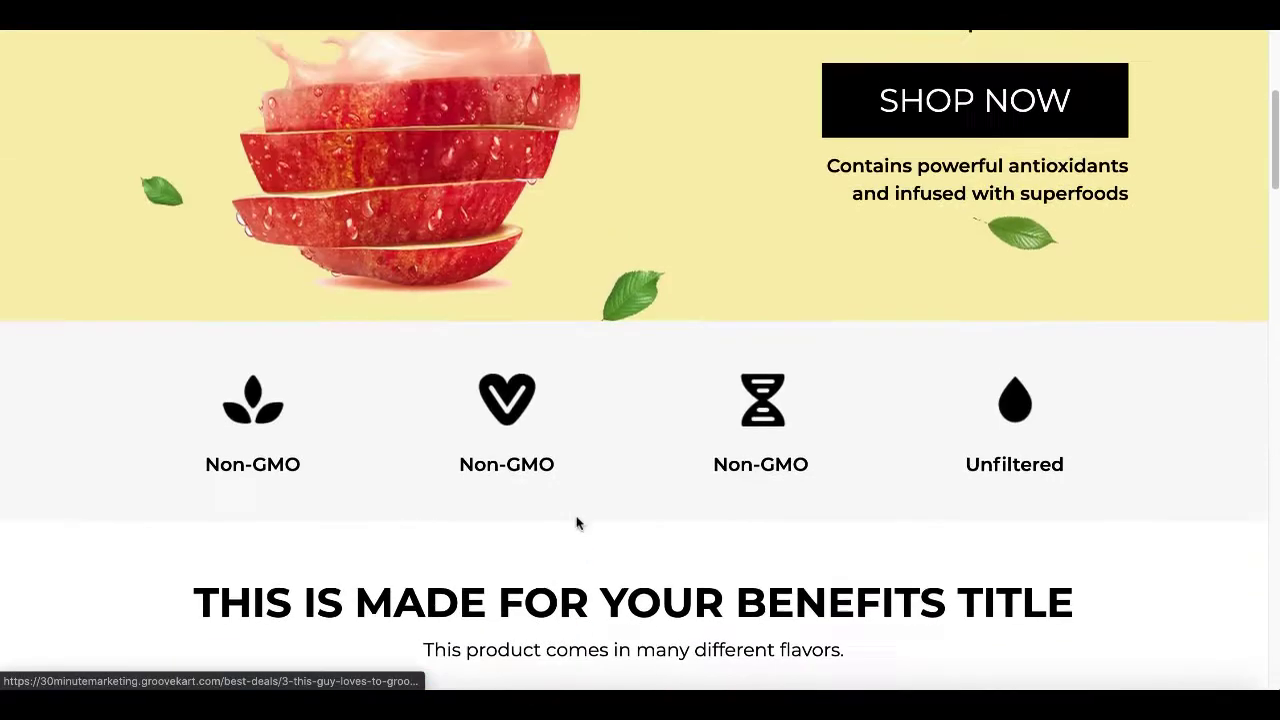
{"action": "scroll", "coordinate": [577, 523], "scroll_direction": "up", "scroll_amount": 3}
{"action": "scroll", "coordinate": [577, 523], "scroll_direction": "up", "scroll_amount": 2}
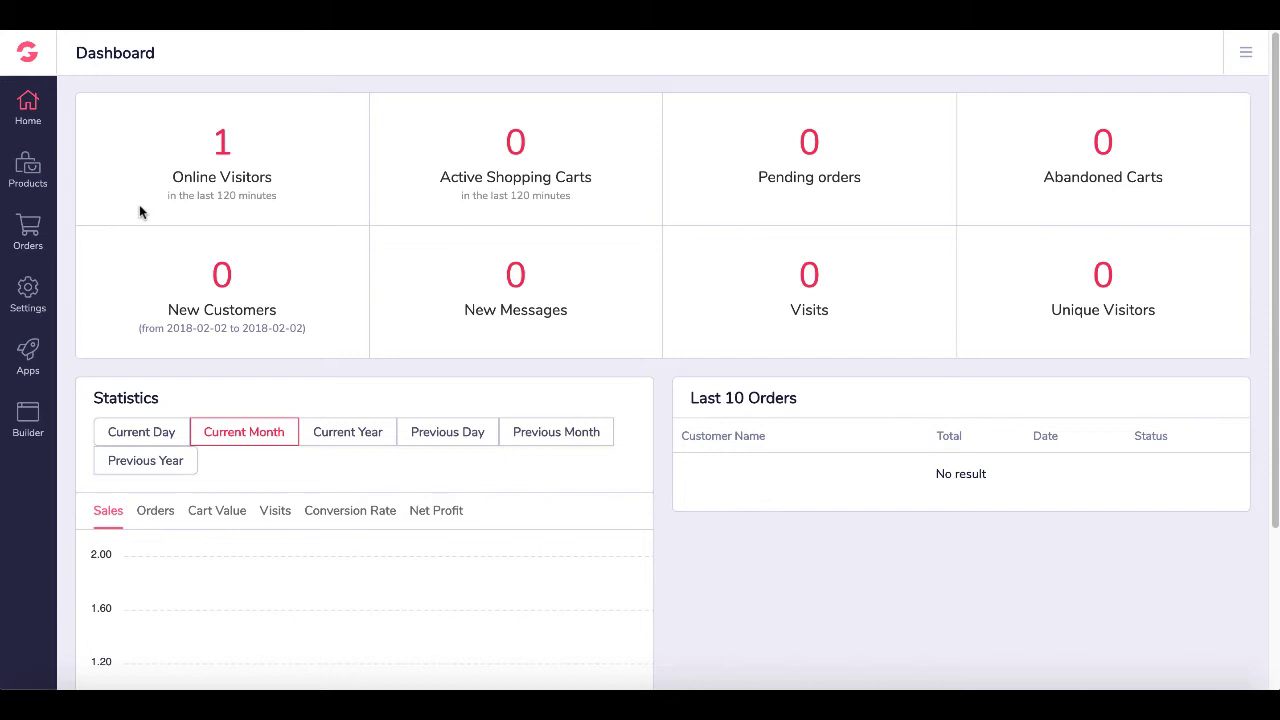
- Browse the back-office Products, Orders, Settings and Apps sections in turn
{"action": "left_click", "coordinate": [30, 178]}
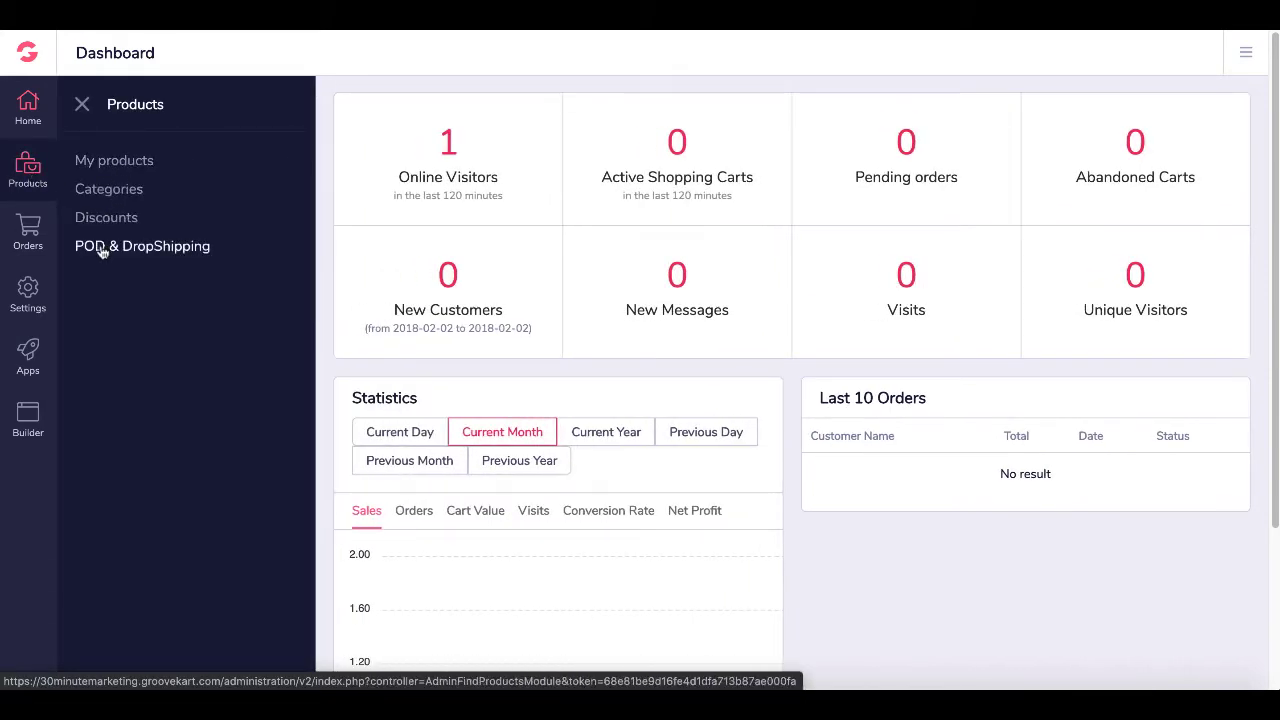
{"action": "left_click", "coordinate": [34, 232]}
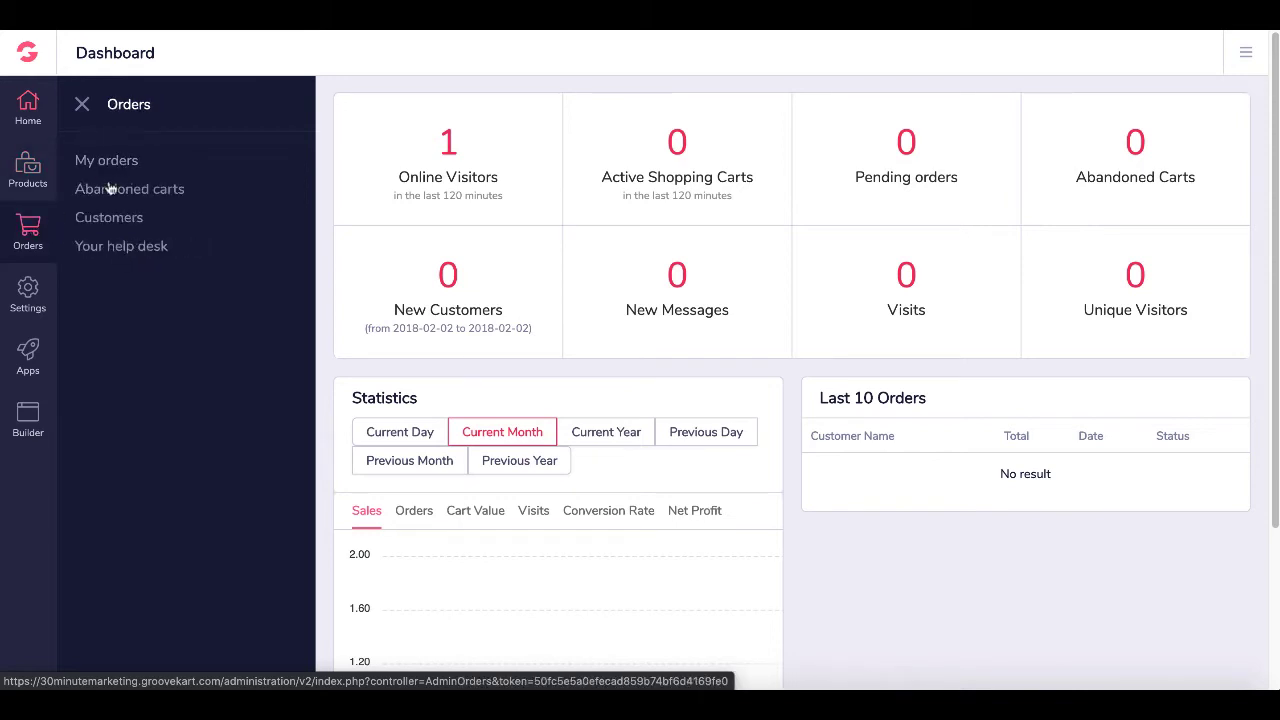
{"action": "left_click", "coordinate": [28, 300]}
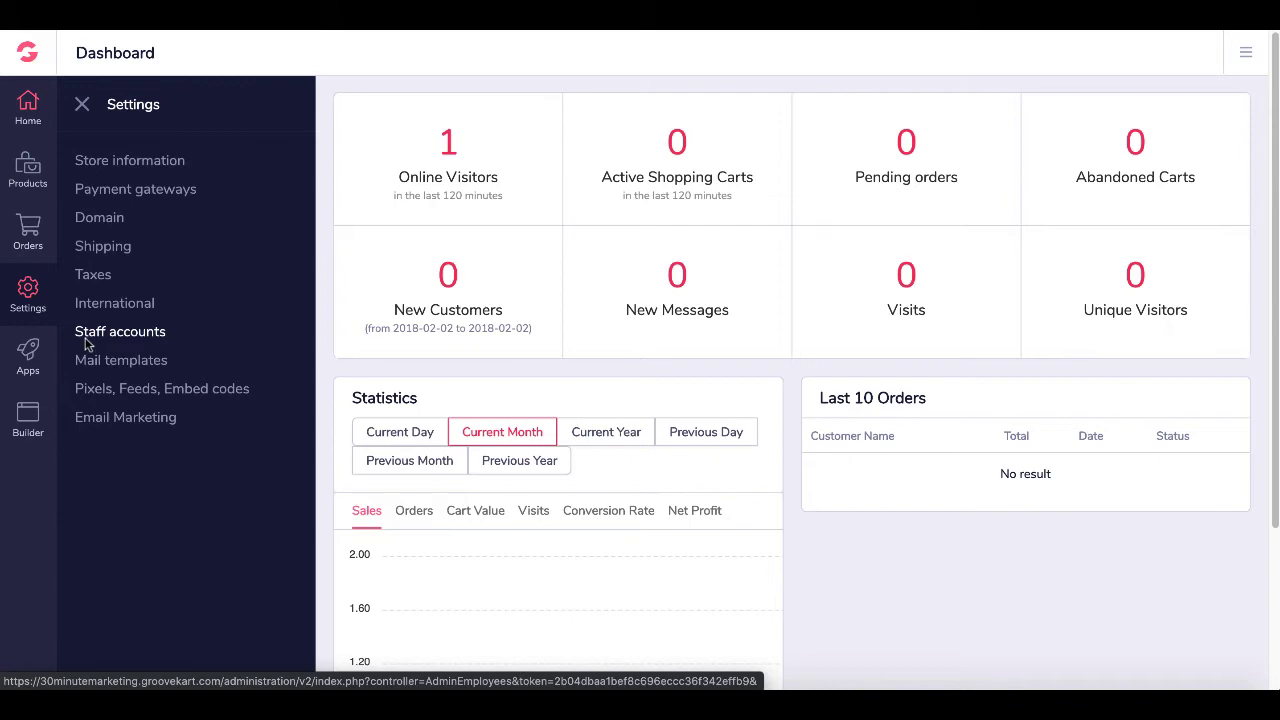
{"action": "left_click", "coordinate": [31, 355]}
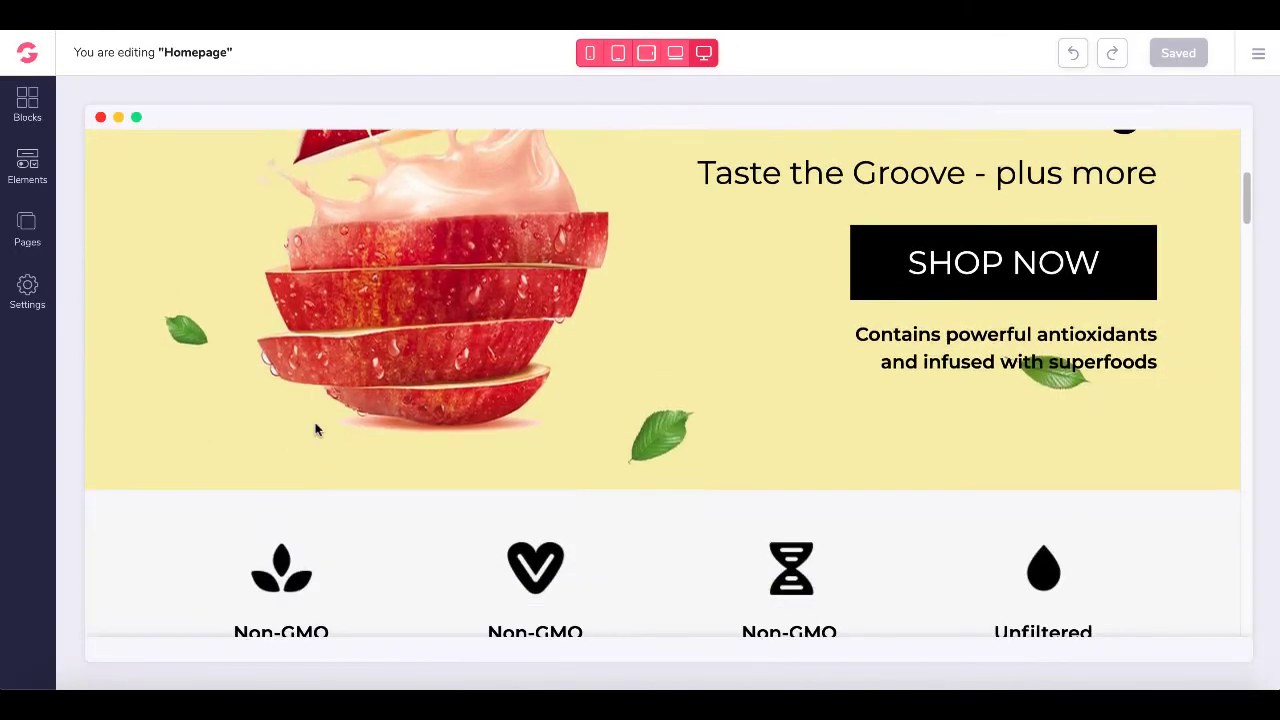
{"action": "scroll", "coordinate": [315, 424], "scroll_direction": "down", "scroll_amount": 3}
{"action": "scroll", "coordinate": [315, 428], "scroll_direction": "down", "scroll_amount": 1}
- Scroll down through the Homepage in the builder and back up to the top
{"action": "scroll", "coordinate": [315, 428], "scroll_direction": "up", "scroll_amount": 4}
{"action": "scroll", "coordinate": [315, 428], "scroll_direction": "up", "scroll_amount": 3}
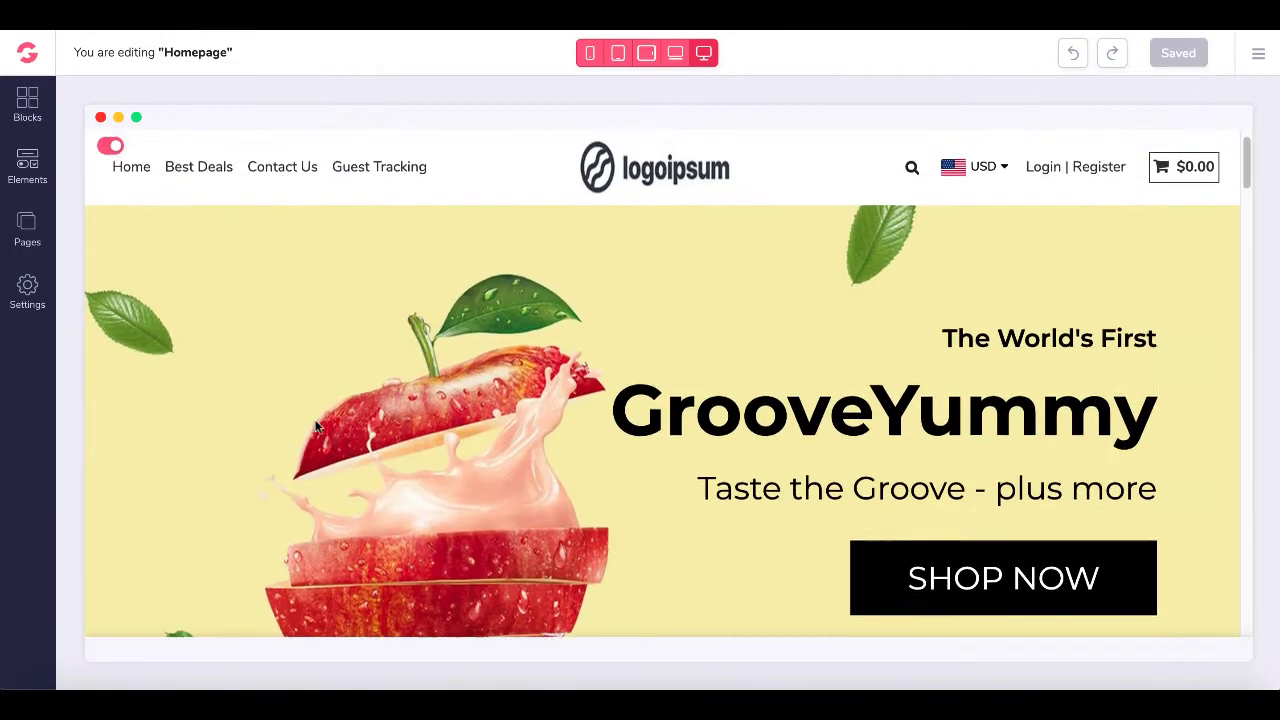
{"action": "scroll", "coordinate": [315, 428], "scroll_direction": "up", "scroll_amount": 1}
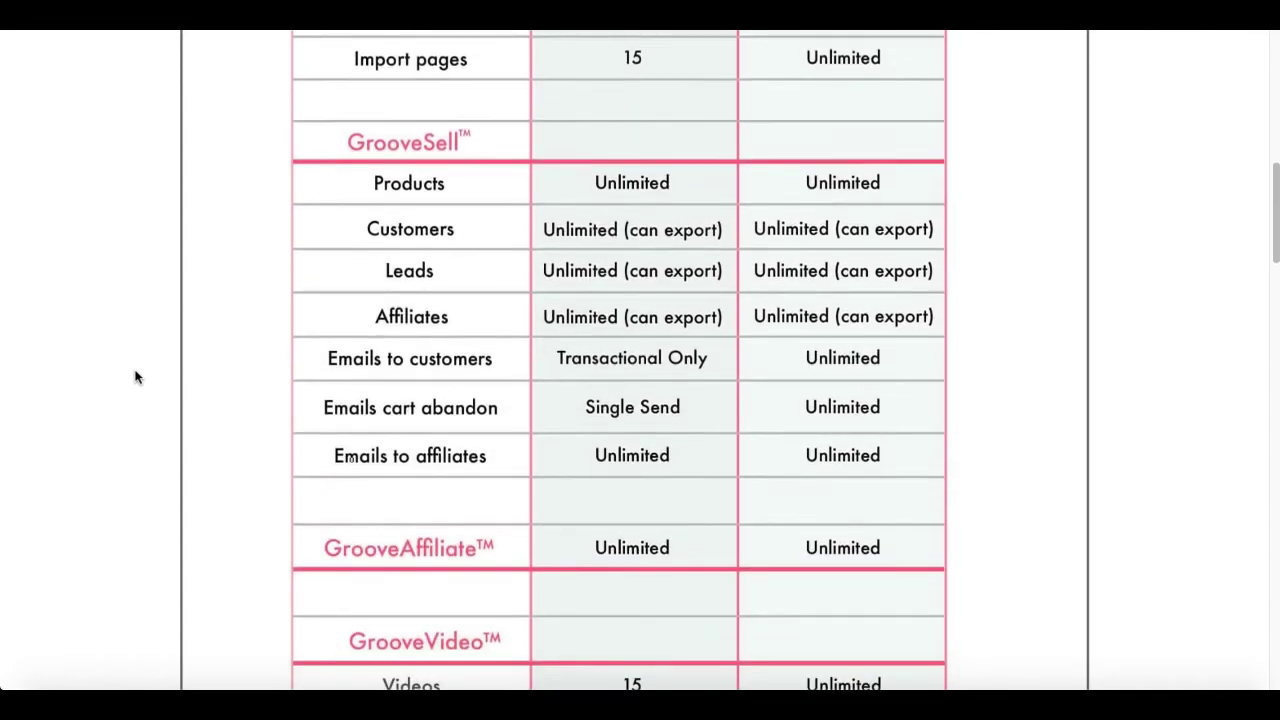
{"action": "scroll", "coordinate": [137, 377], "scroll_direction": "down", "scroll_amount": 2}
{"action": "scroll", "coordinate": [137, 377], "scroll_direction": "down", "scroll_amount": 2}
{"action": "scroll", "coordinate": [137, 377], "scroll_direction": "down", "scroll_amount": 2}
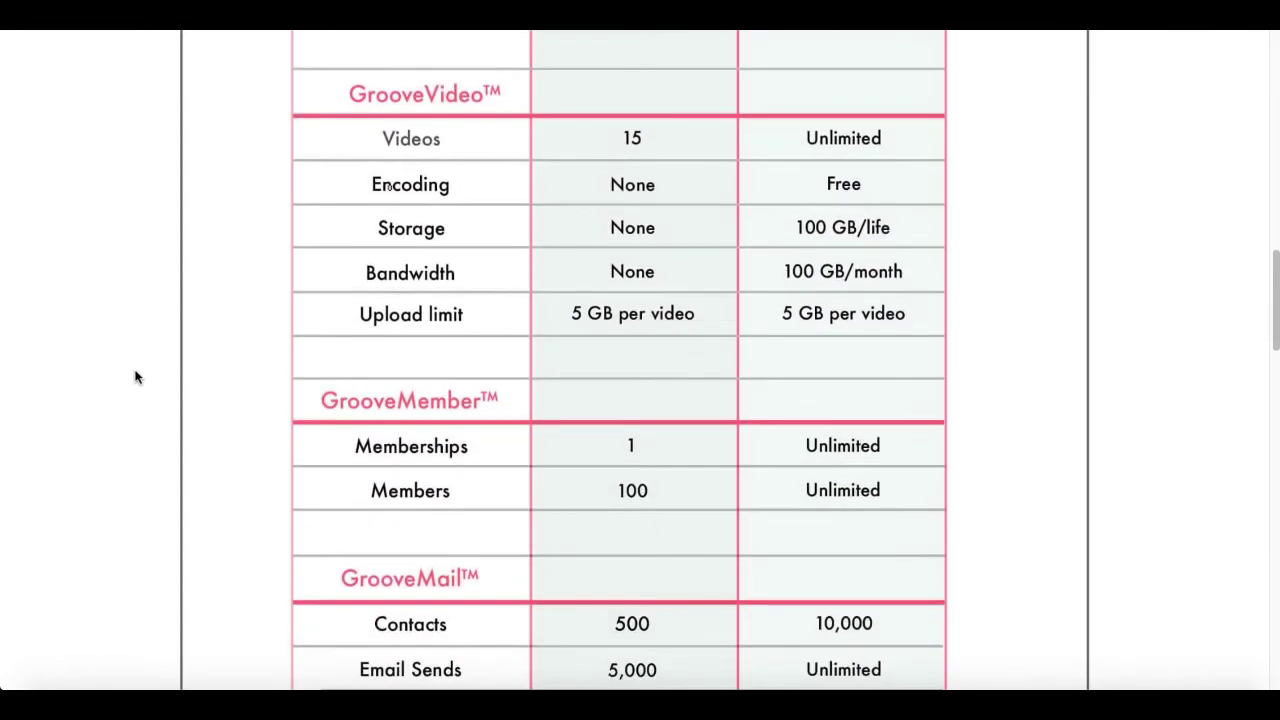
{"action": "scroll", "coordinate": [137, 377], "scroll_direction": "down", "scroll_amount": 4}
- Scroll the package table down to the GrooveKart Stores rows showing unlimited stores and free-plan fees
{"action": "scroll", "coordinate": [137, 377], "scroll_direction": "up", "scroll_amount": 1}
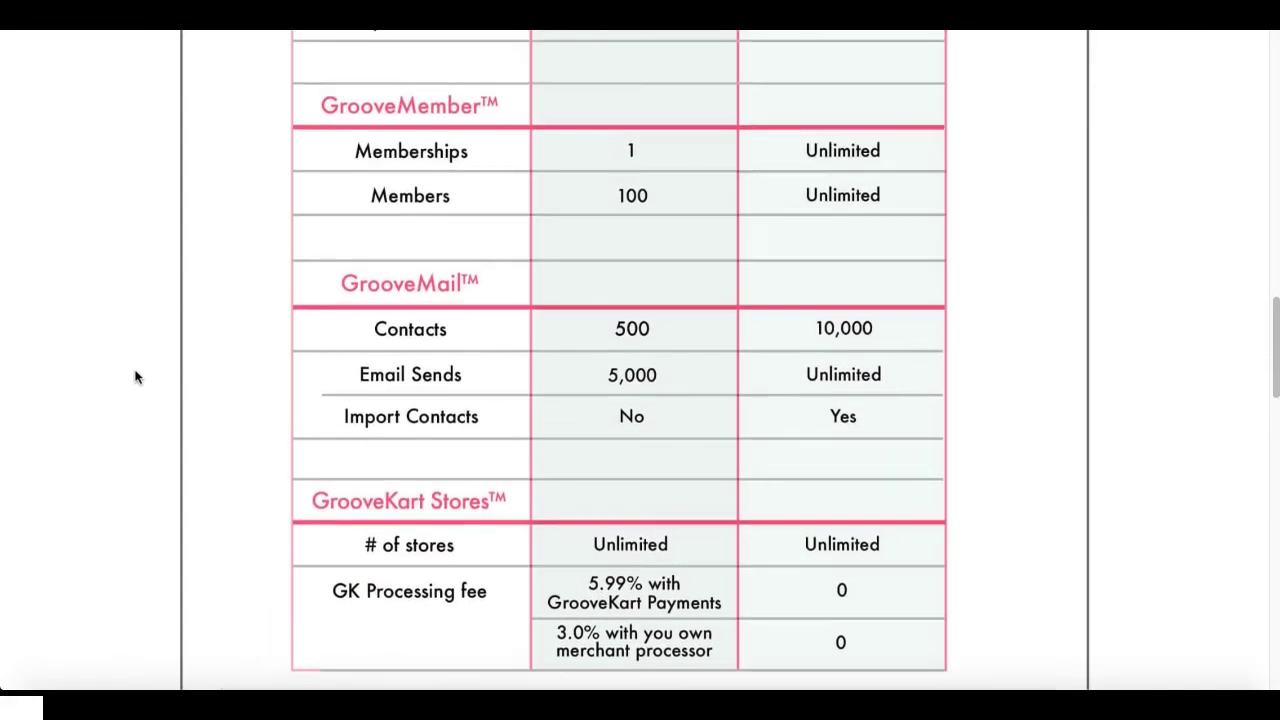